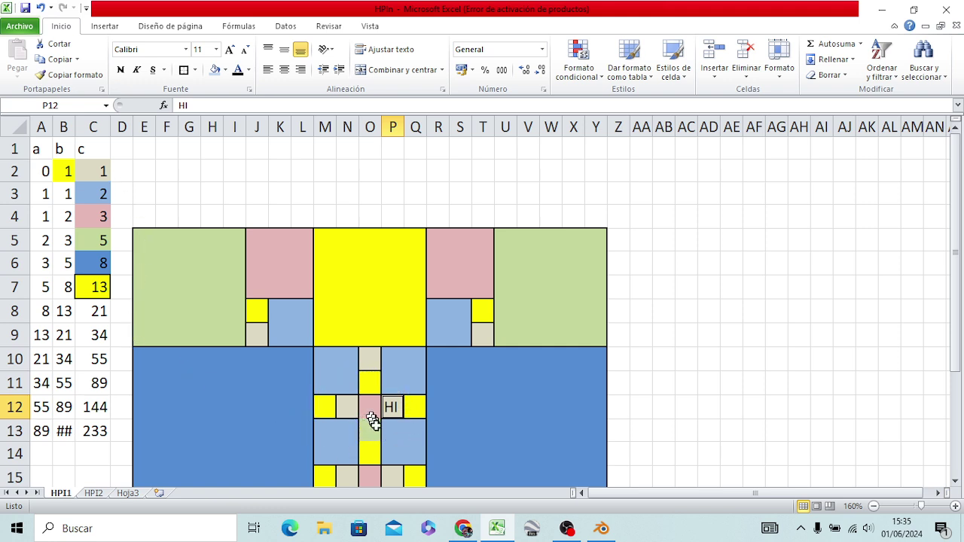
Switch to the HPI2 sheet and enter 2 in cell A2 as the first term of the sequence
{"action": "left_click", "coordinate": [366, 454]}
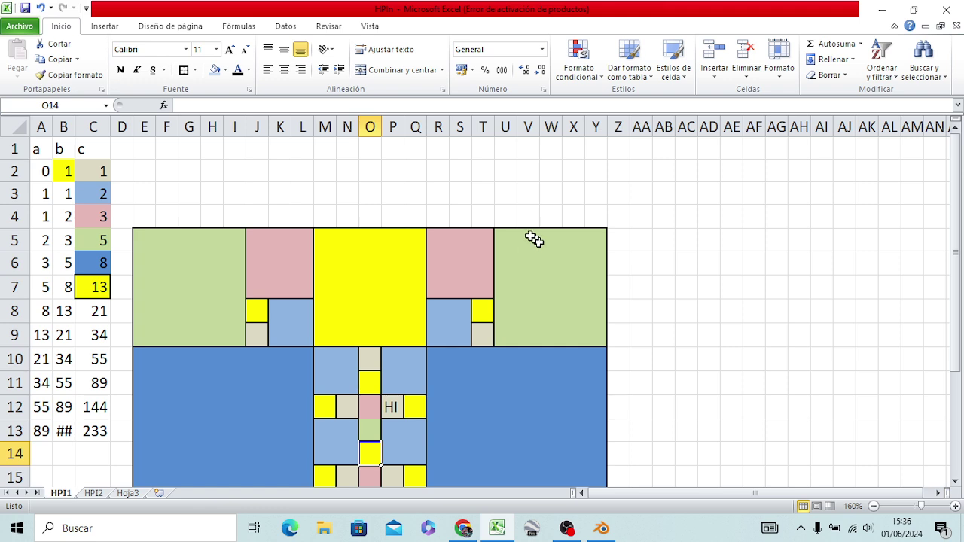
{"action": "left_click", "coordinate": [93, 493]}
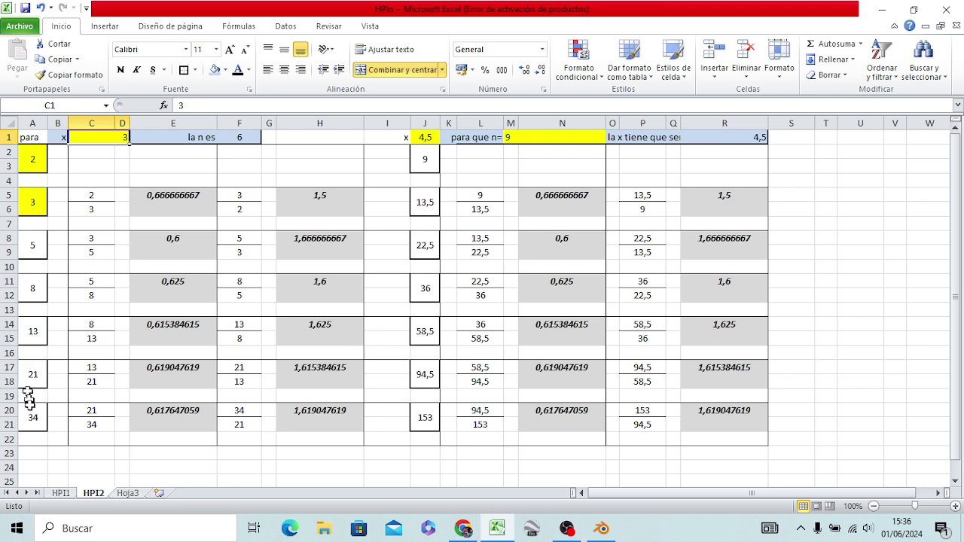
{"action": "left_click", "coordinate": [33, 160]}
{"action": "type", "text": "2"}
{"action": "key", "text": "Return"}
{"action": "key", "text": "Return"}
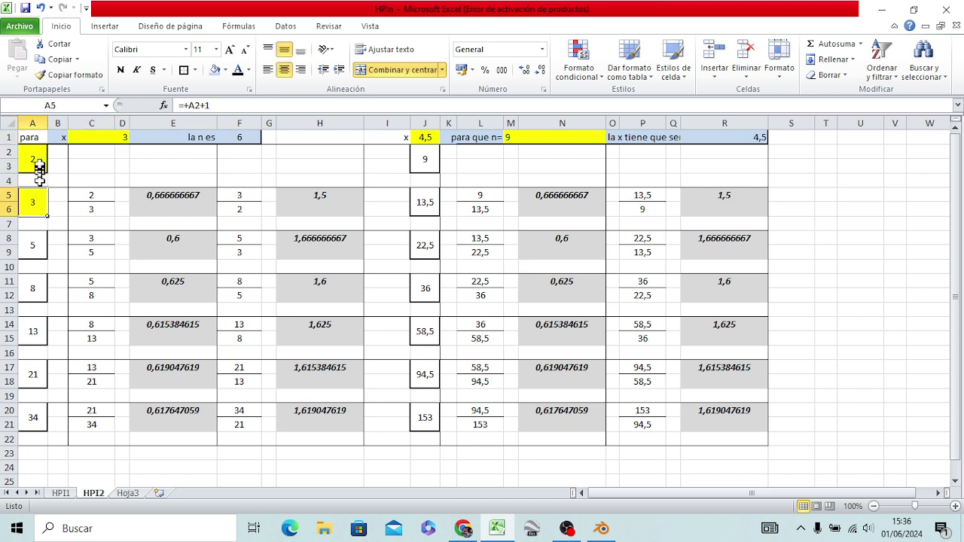
Set the starting terms to 3 in A2 and 5 in A5, and check the following terms in A8 and A11
{"action": "left_click", "coordinate": [39, 163]}
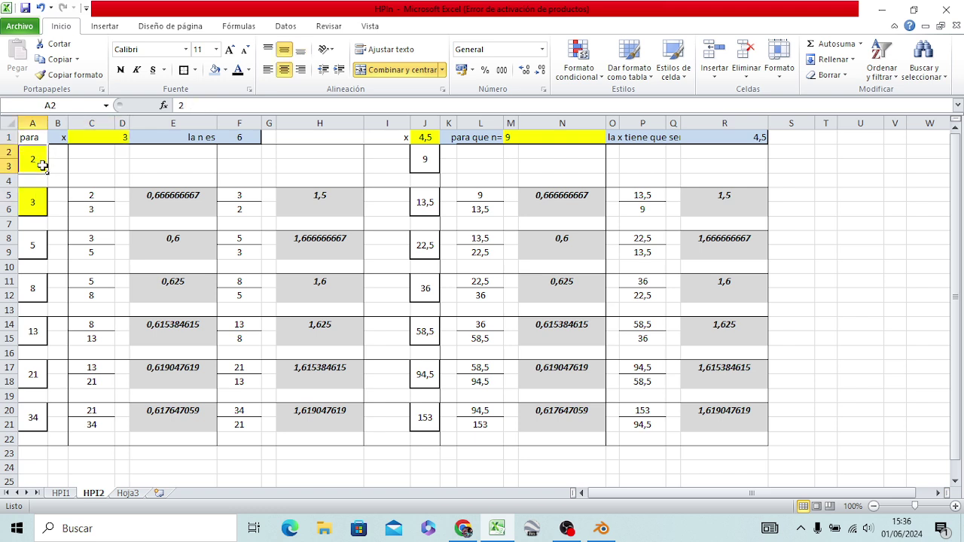
{"action": "type", "text": "3"}
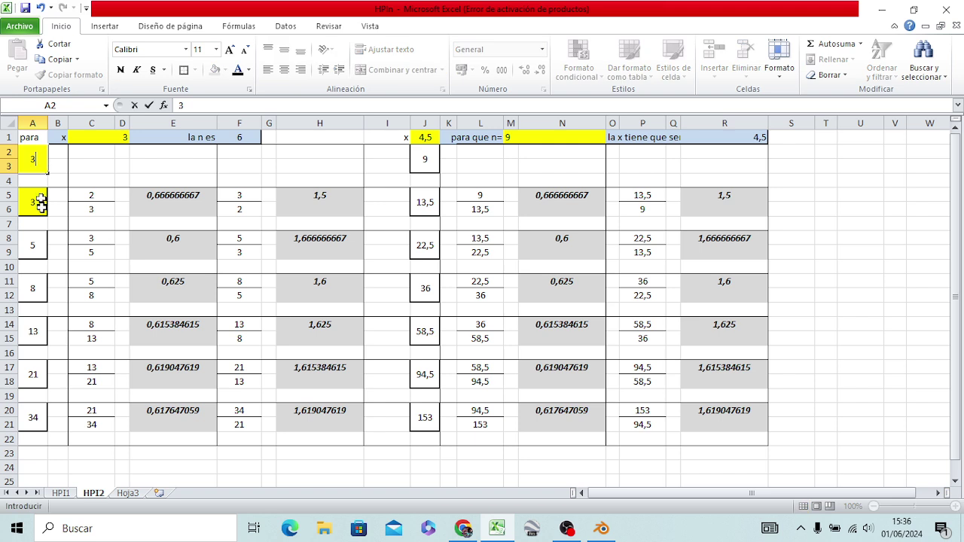
{"action": "left_click", "coordinate": [37, 206]}
{"action": "type", "text": "5"}
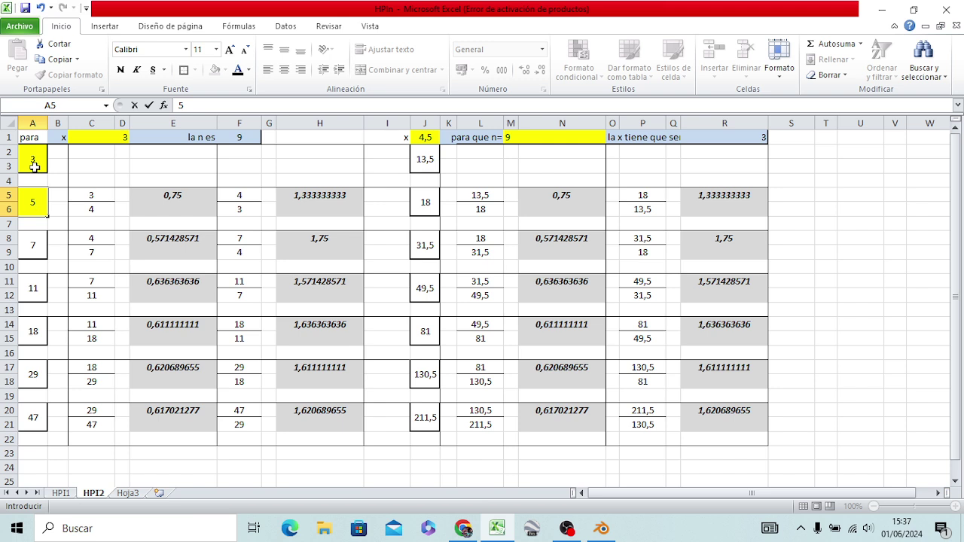
{"action": "left_click", "coordinate": [35, 241]}
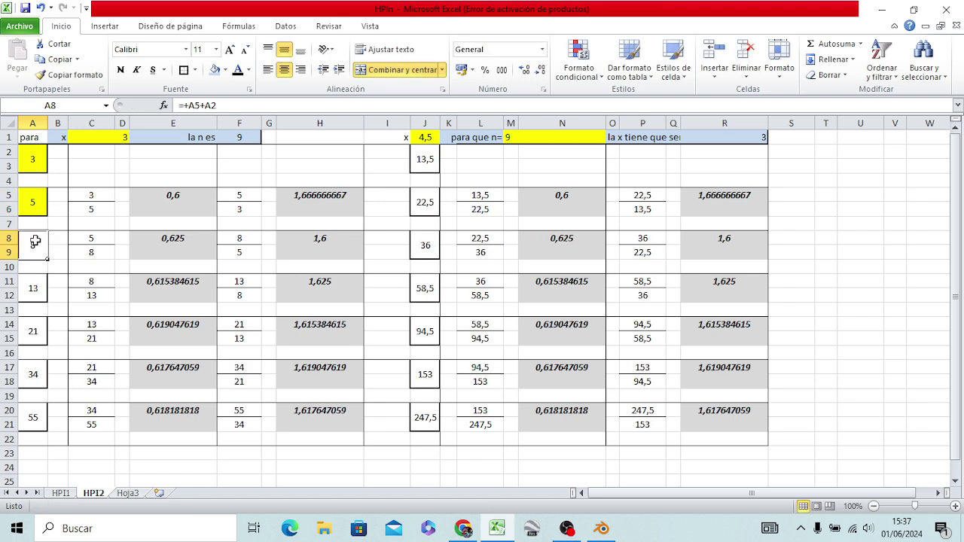
{"action": "left_click", "coordinate": [43, 285]}
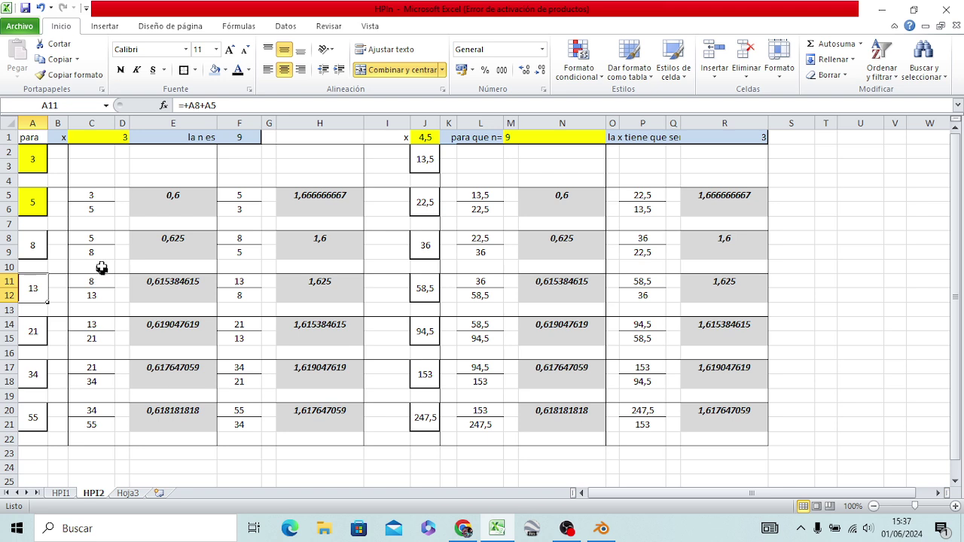
{"action": "left_click", "coordinate": [132, 167]}
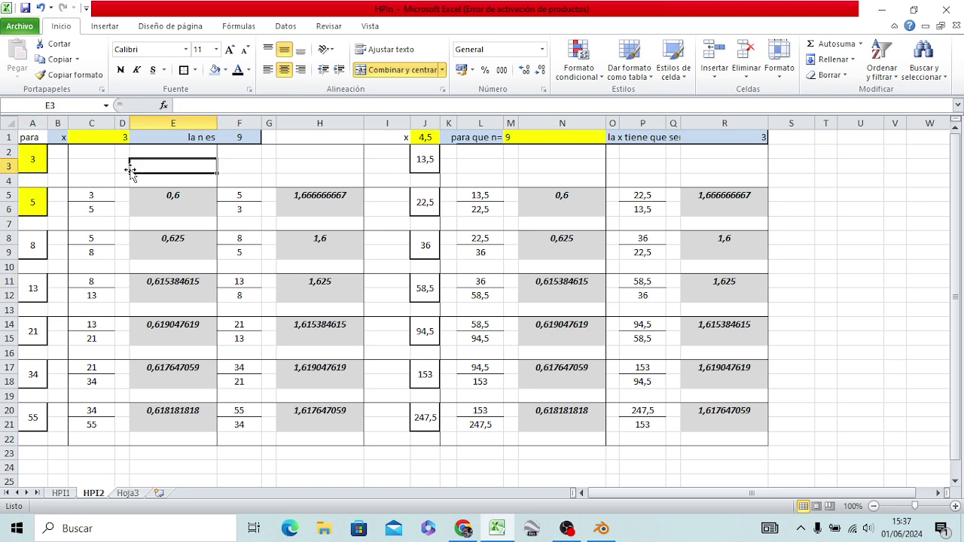
Set the starting terms to 8 in A2 and 13 in A5, and check the following terms in A8, A11 and A14
{"action": "left_click", "coordinate": [38, 168]}
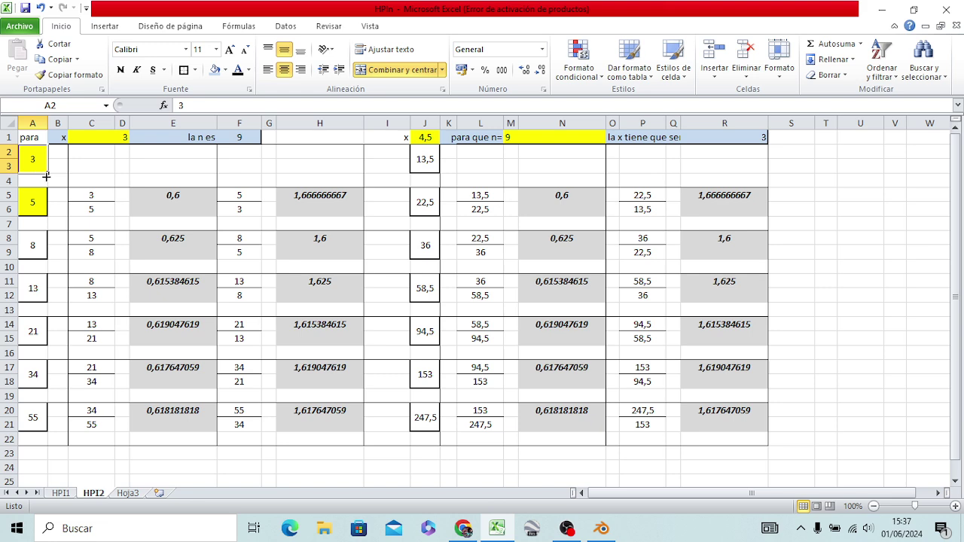
{"action": "type", "text": "8"}
{"action": "left_click", "coordinate": [34, 205]}
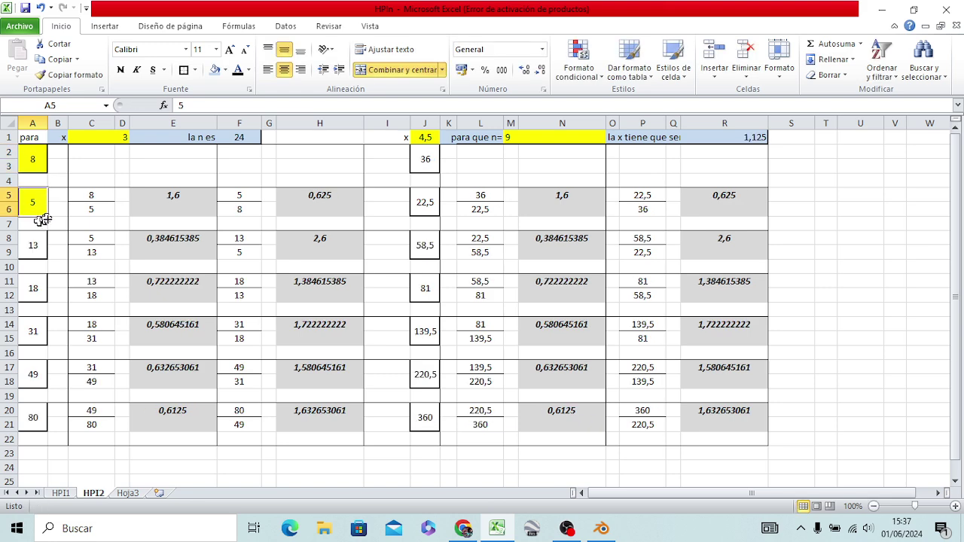
{"action": "type", "text": "13"}
{"action": "key", "text": "Return"}
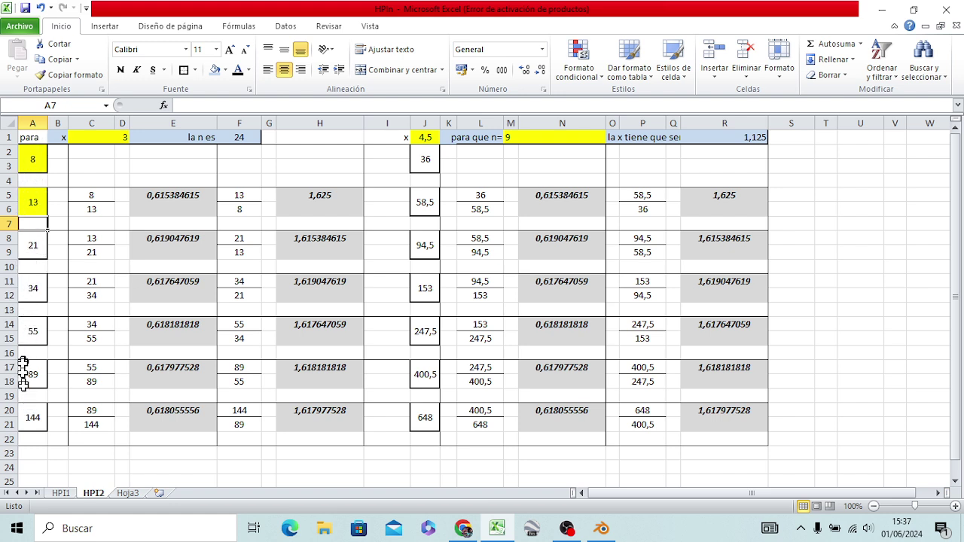
{"action": "left_click", "coordinate": [32, 240]}
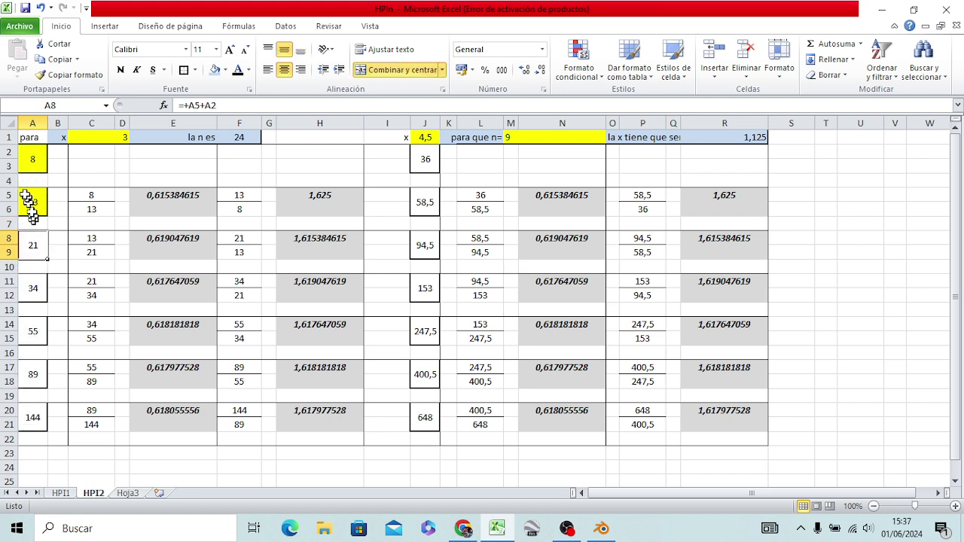
{"action": "left_click", "coordinate": [22, 283]}
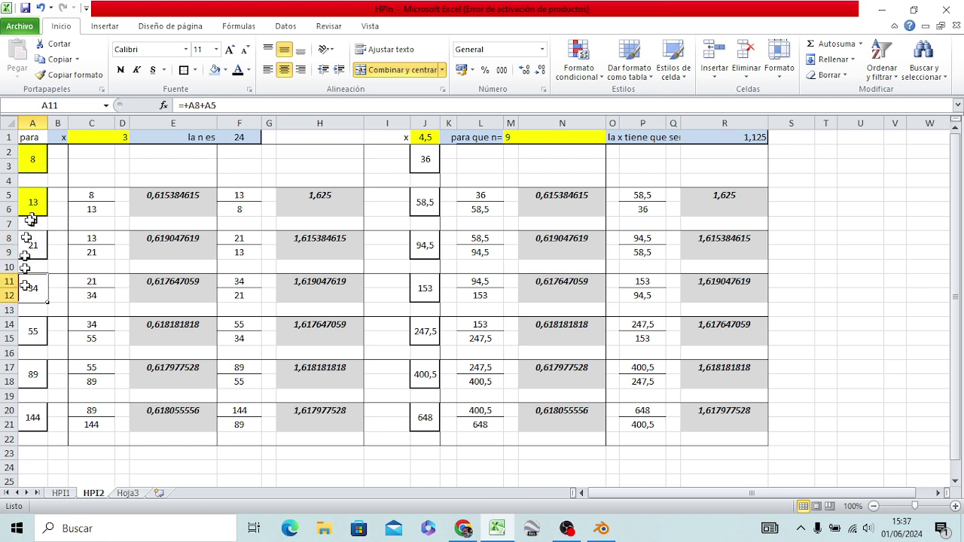
{"action": "left_click", "coordinate": [29, 337]}
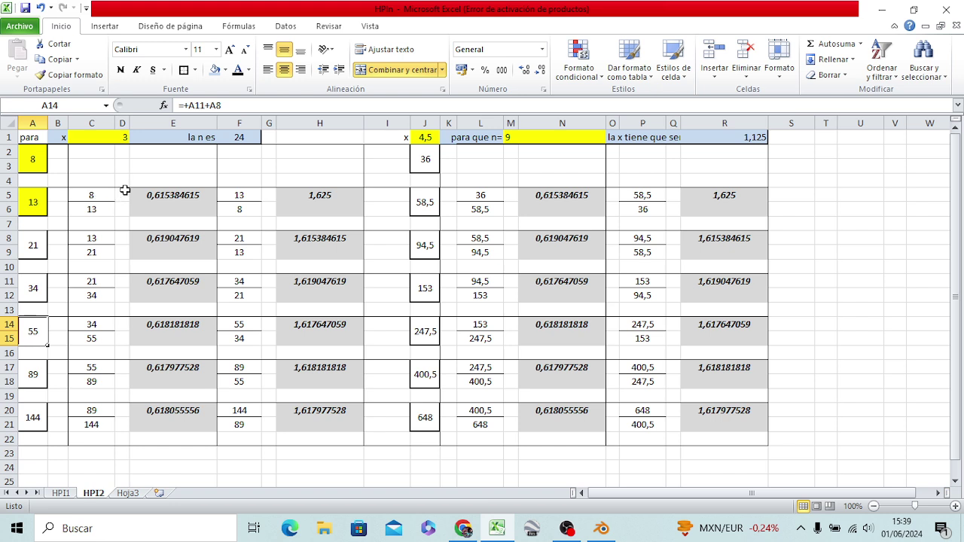
Return the two yellow starting terms to 2 in A2 and 3 in A5
{"action": "left_click", "coordinate": [40, 170]}
{"action": "type", "text": "2"}
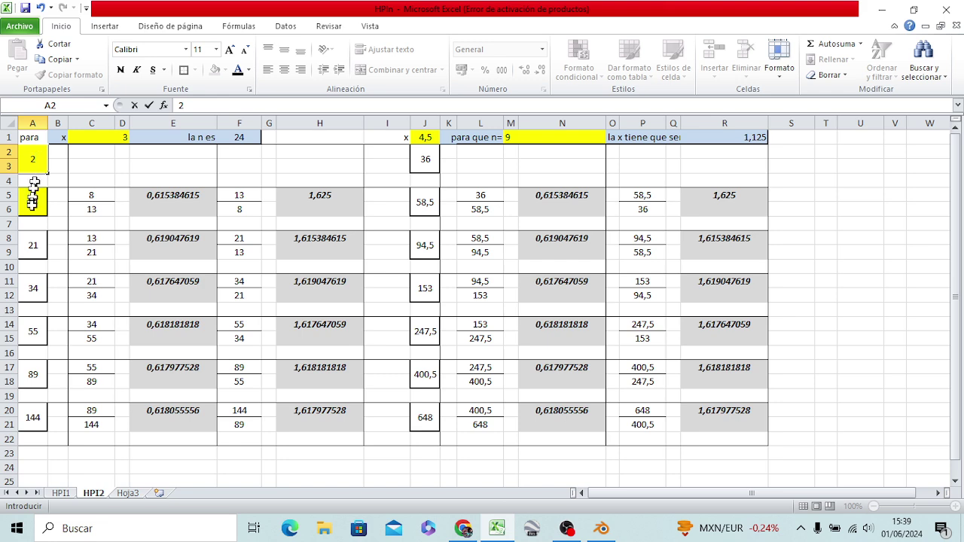
{"action": "left_click", "coordinate": [33, 199]}
{"action": "left_click", "coordinate": [59, 238]}
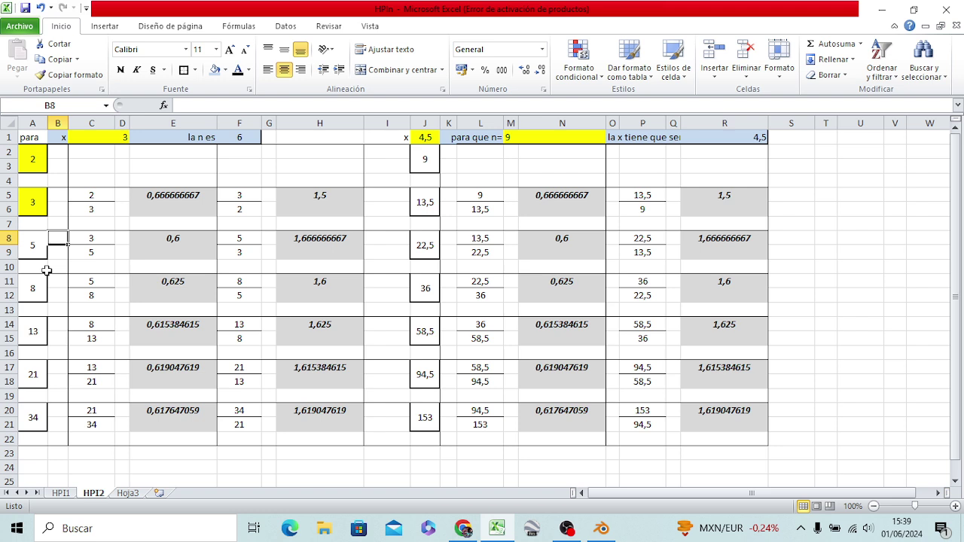
Change the two starting terms of the sequence to 3 in A2 and 6 in A5
{"action": "left_click", "coordinate": [38, 171]}
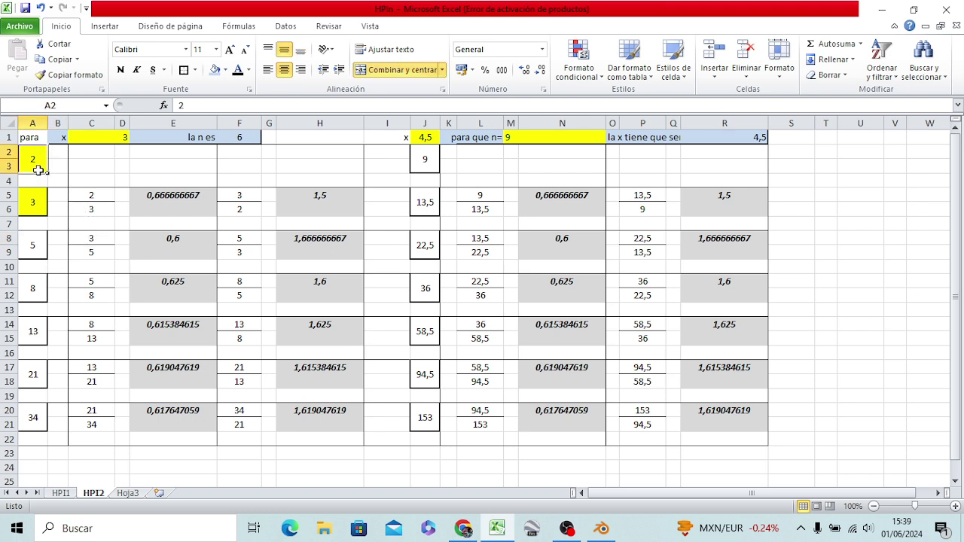
{"action": "type", "text": "3"}
{"action": "left_click", "coordinate": [37, 205]}
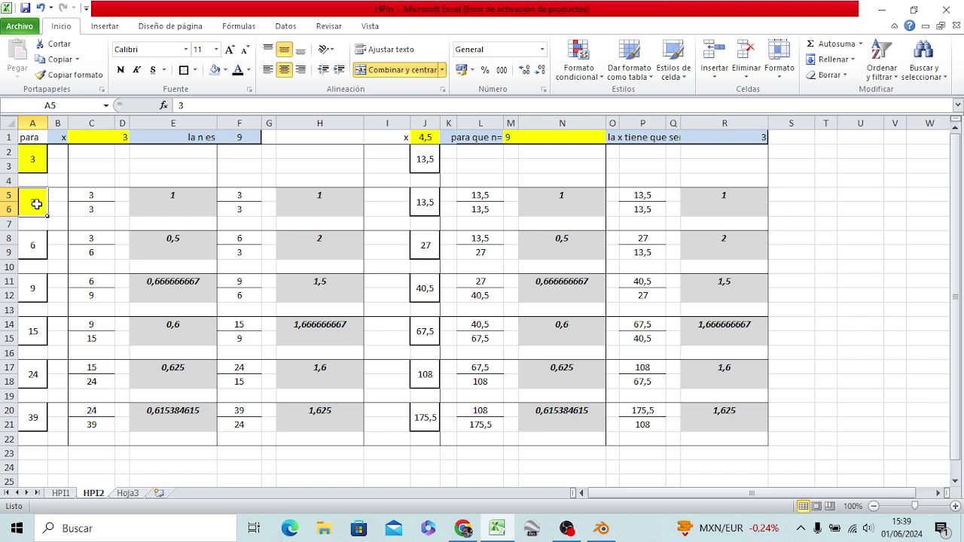
{"action": "type", "text": "6"}
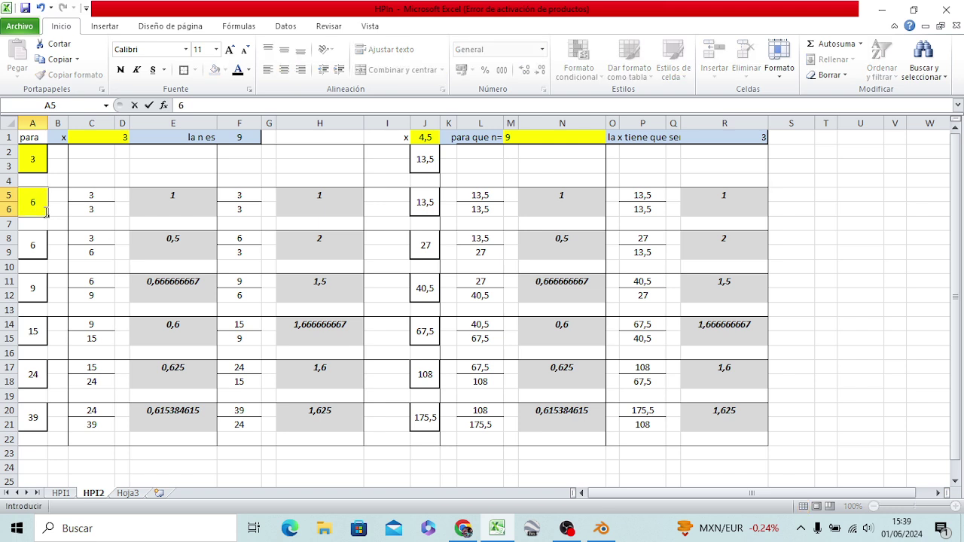
{"action": "left_click", "coordinate": [59, 212]}
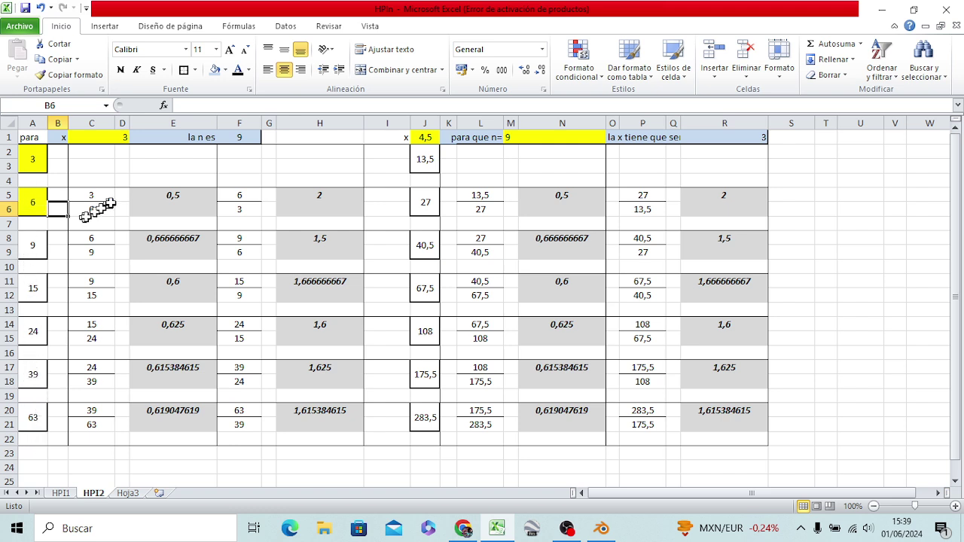
Restore the starting terms of the sequence to 2 in A2 and 3 in A5
{"action": "left_click", "coordinate": [40, 167]}
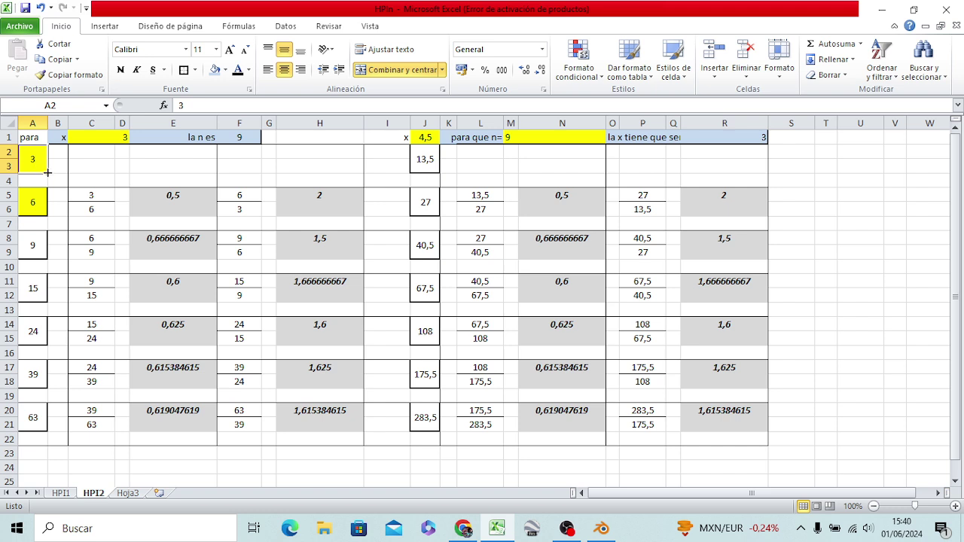
{"action": "type", "text": "2"}
{"action": "key", "text": "Return"}
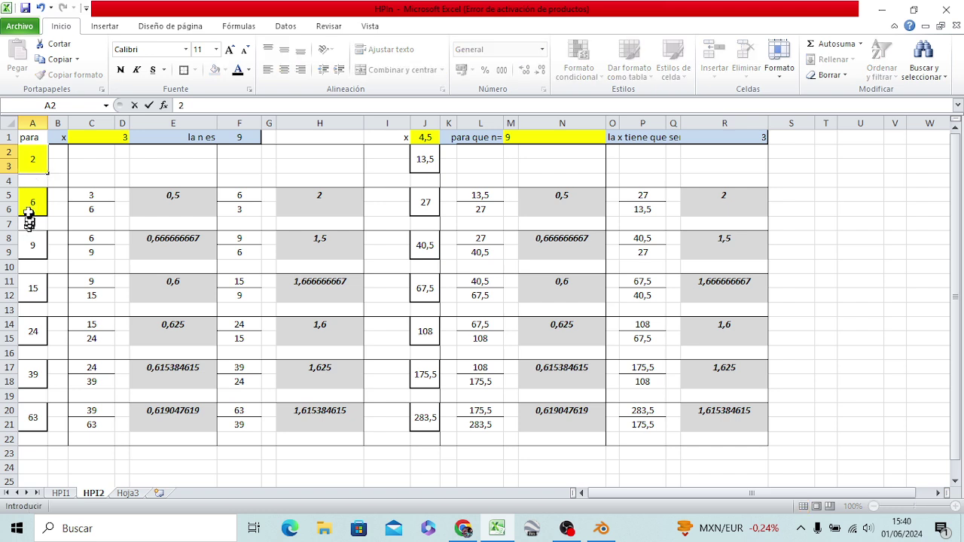
{"action": "left_click", "coordinate": [28, 211]}
{"action": "type", "text": "3"}
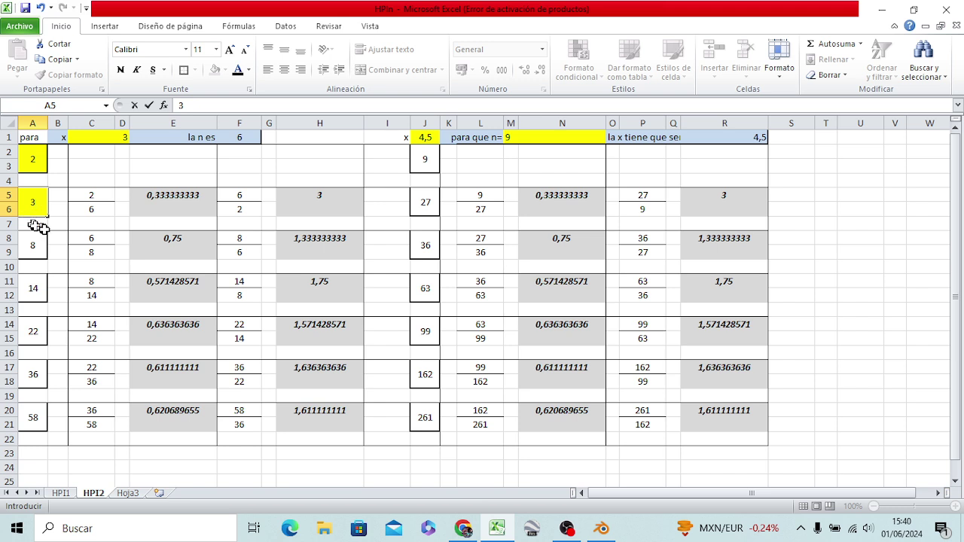
{"action": "left_click", "coordinate": [150, 180]}
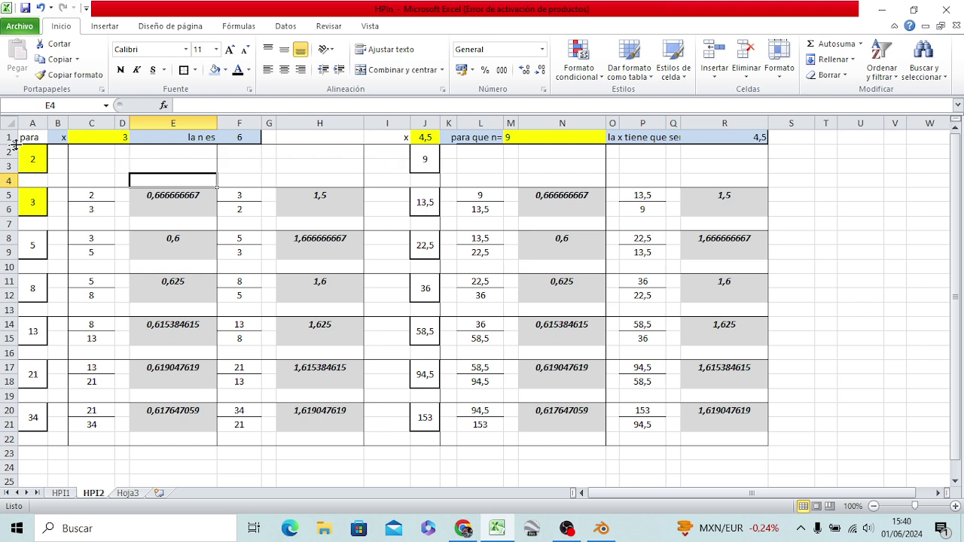
Enter 3 as the target n in M1 and set the x multiplier in J1 to 1,5
{"action": "left_click", "coordinate": [512, 138]}
{"action": "type", "text": "3"}
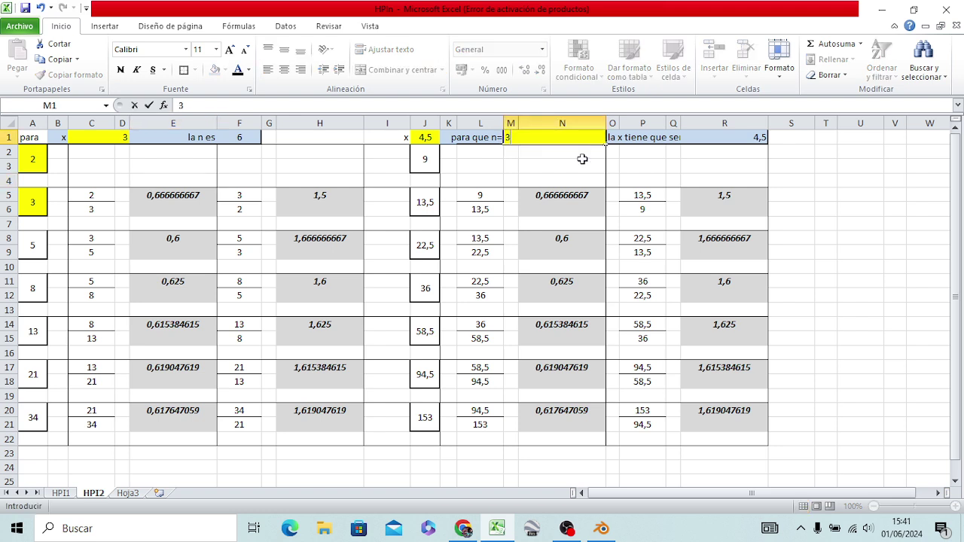
{"action": "key", "text": "Return"}
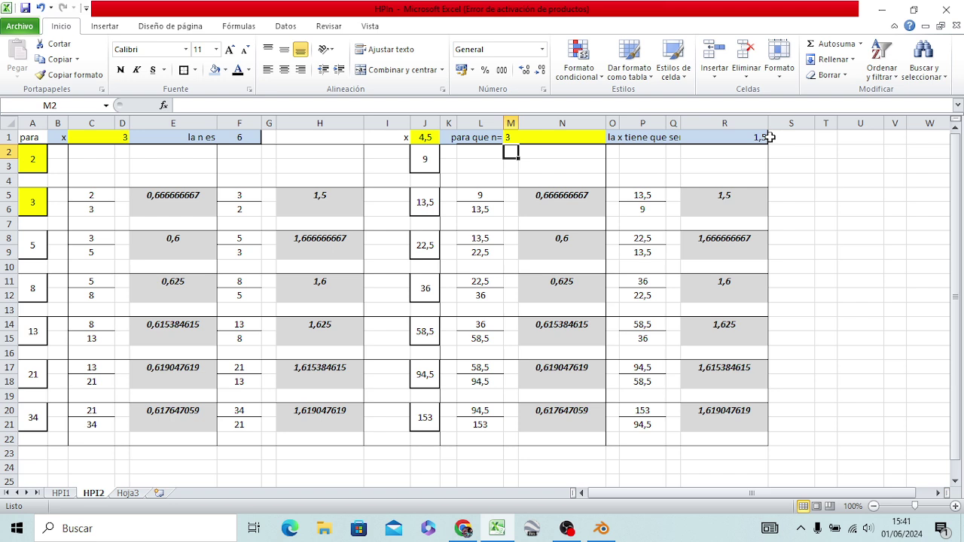
{"action": "left_click", "coordinate": [427, 137]}
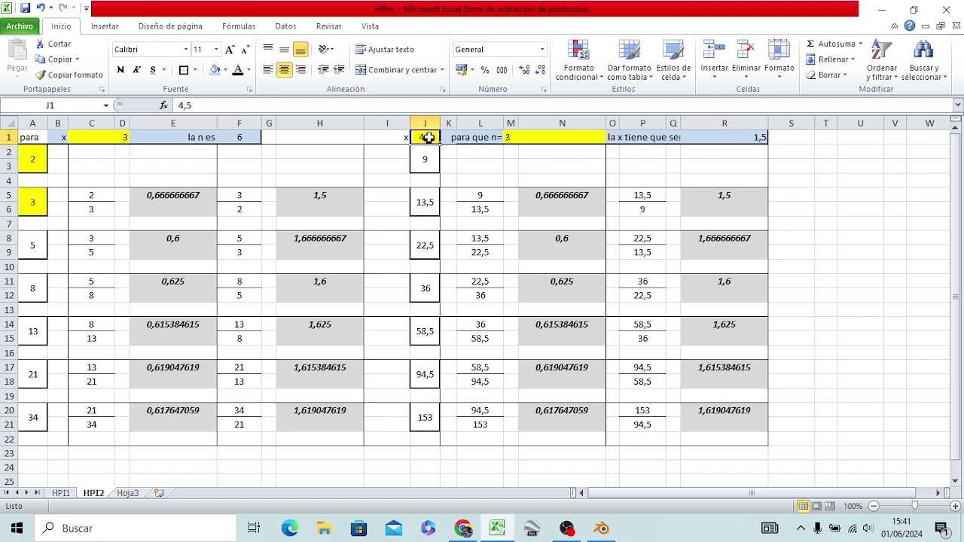
{"action": "type", "text": "1"}
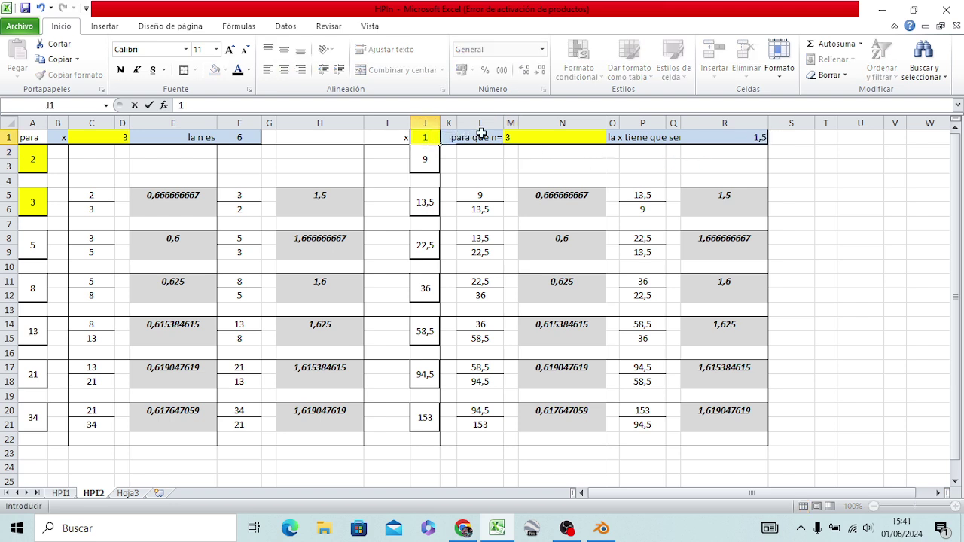
{"action": "key", "text": "Return"}
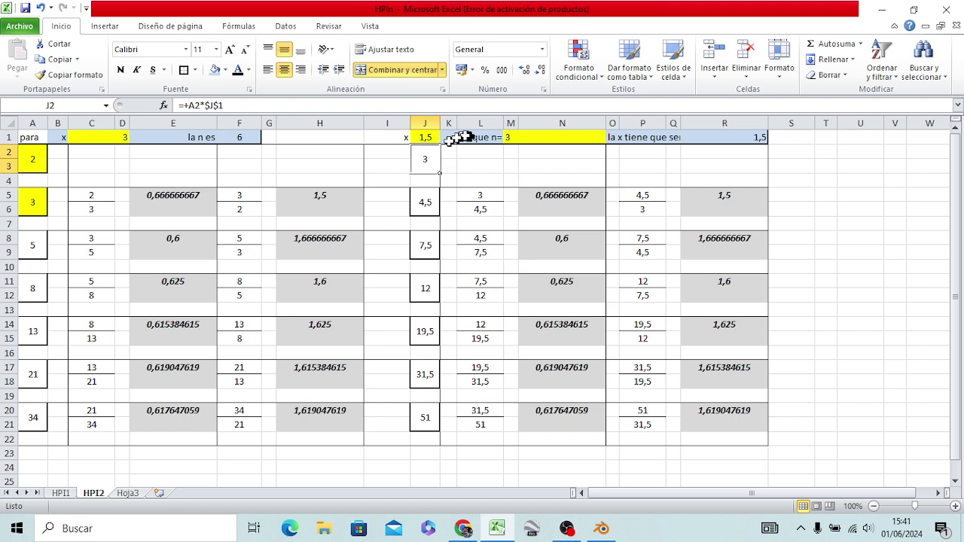
{"action": "left_click", "coordinate": [423, 137]}
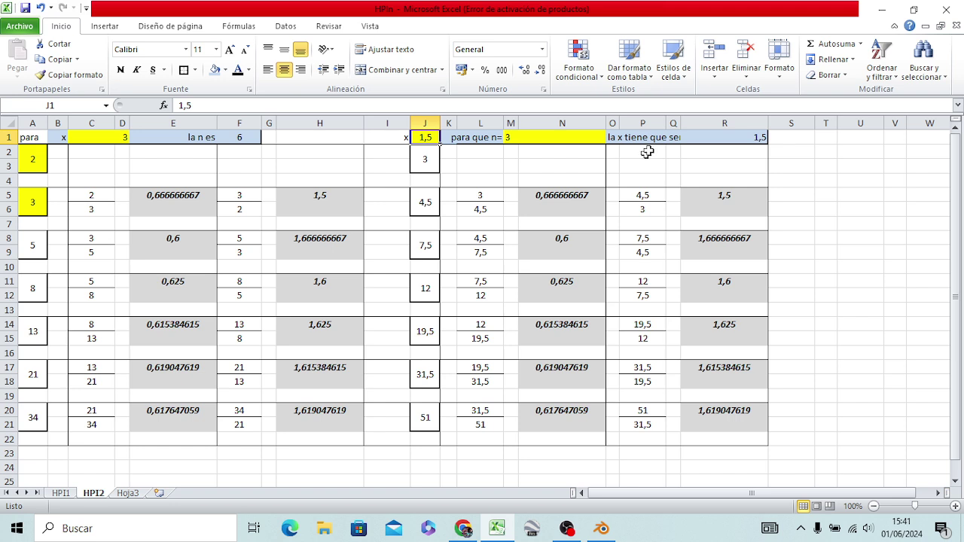
Set the target n in M1 to 50 to calculate the x it requires
{"action": "left_click", "coordinate": [103, 136]}
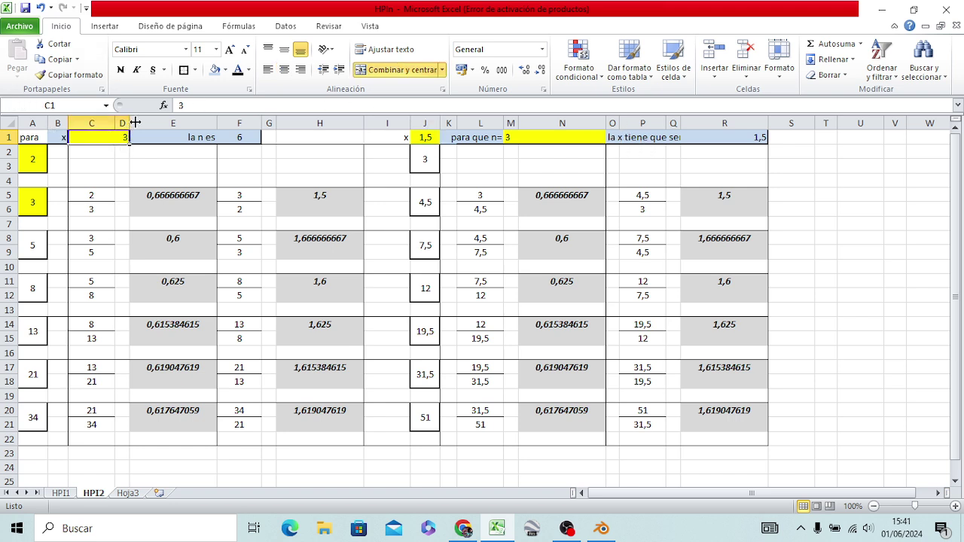
{"action": "left_click", "coordinate": [510, 136]}
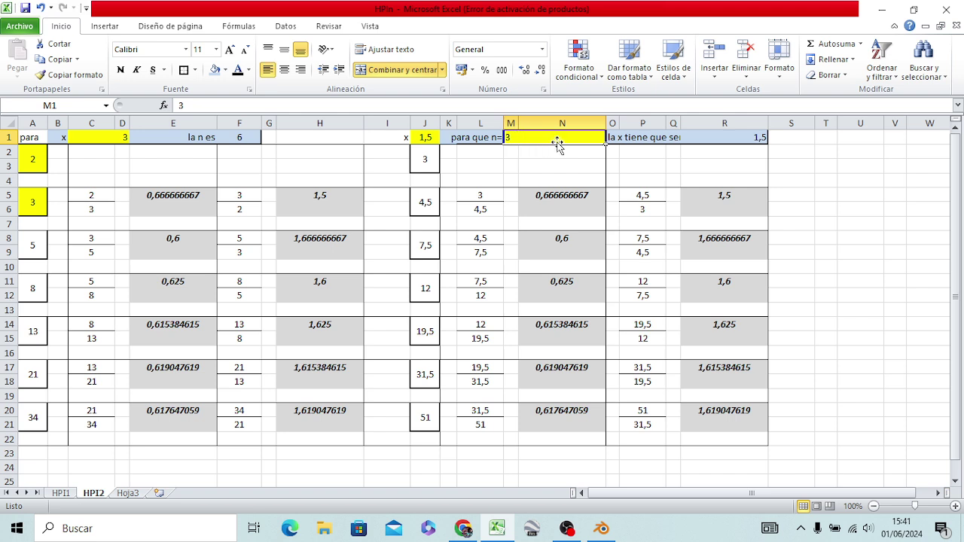
{"action": "type", "text": "50"}
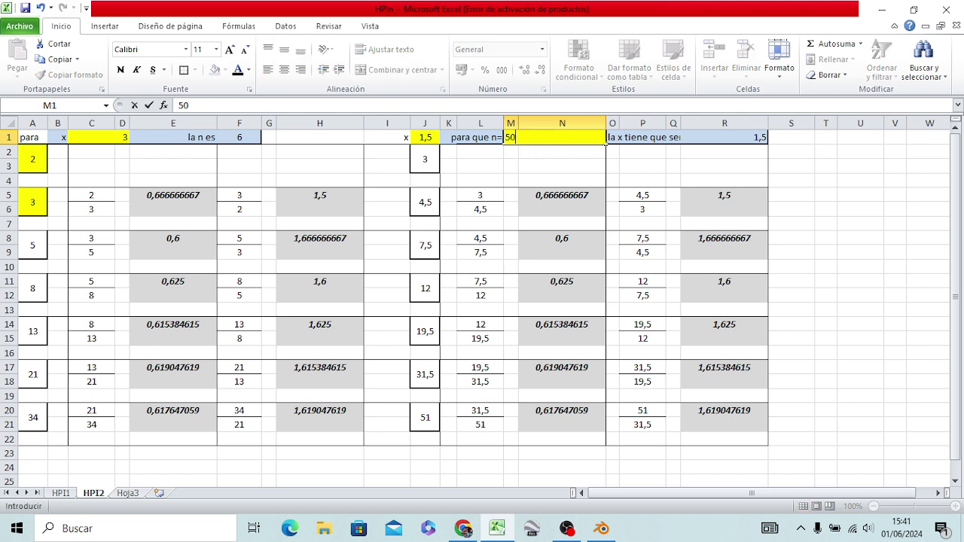
{"action": "key", "text": "Return"}
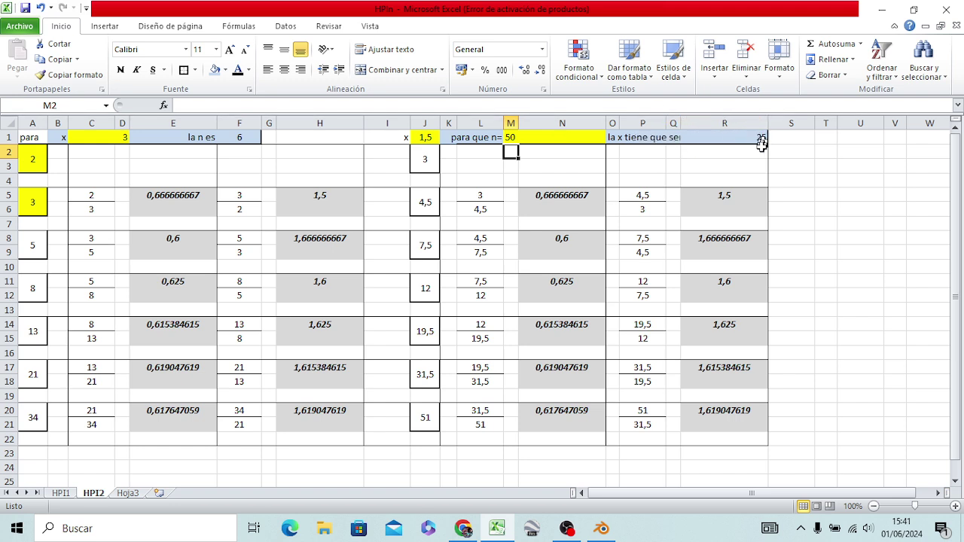
Set the x multiplier in J1 to 25 to scale the sequence for the target n of 50
{"action": "left_click", "coordinate": [425, 138]}
{"action": "type", "text": "25"}
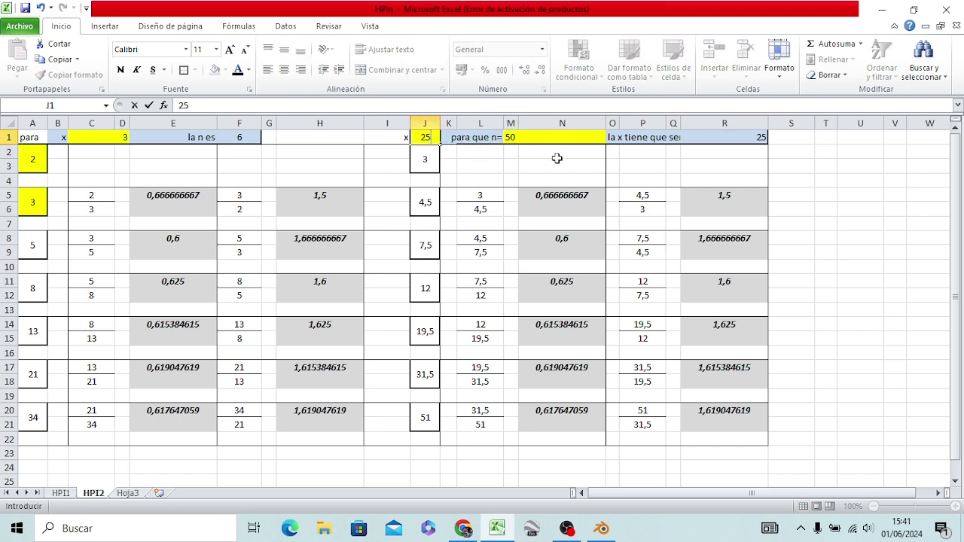
{"action": "key", "text": "Return"}
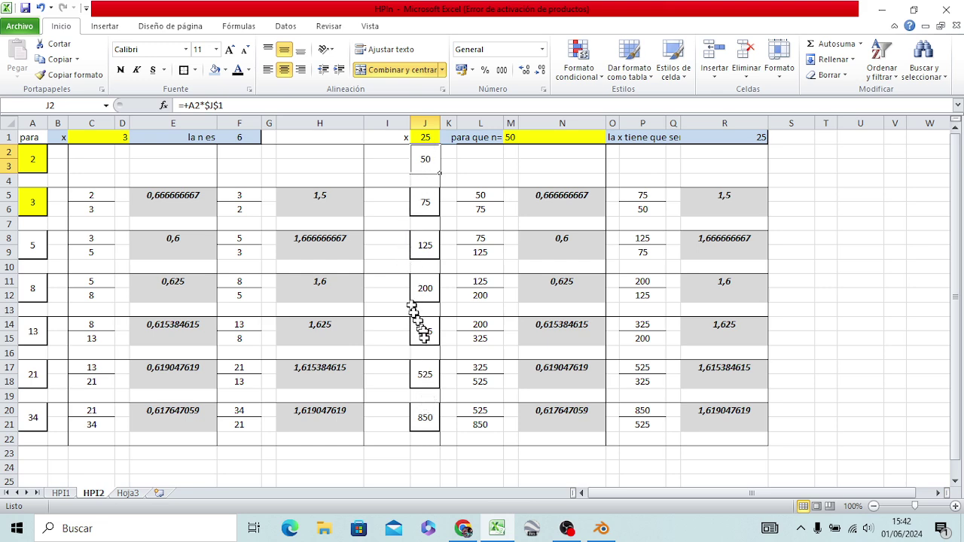
{"action": "right_click", "coordinate": [424, 409]}
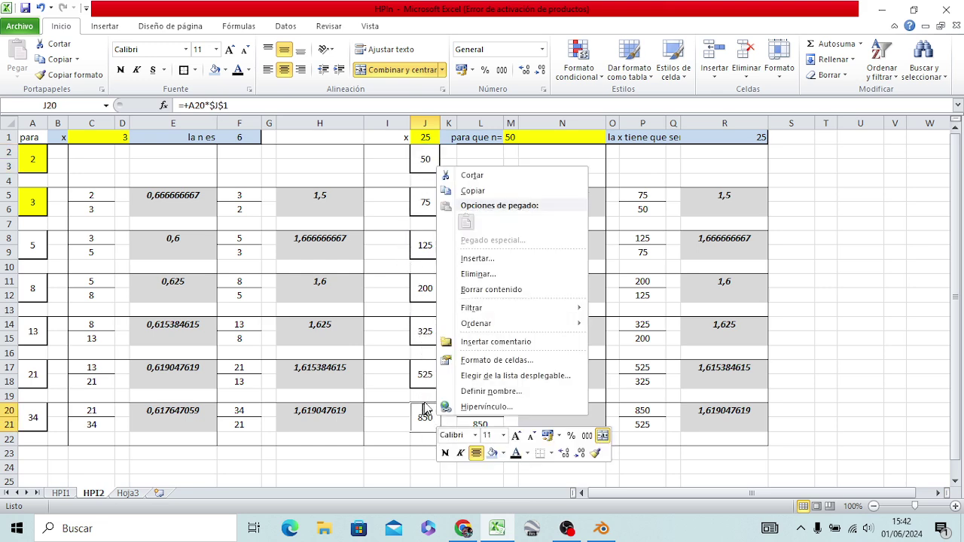
{"action": "left_click", "coordinate": [859, 303]}
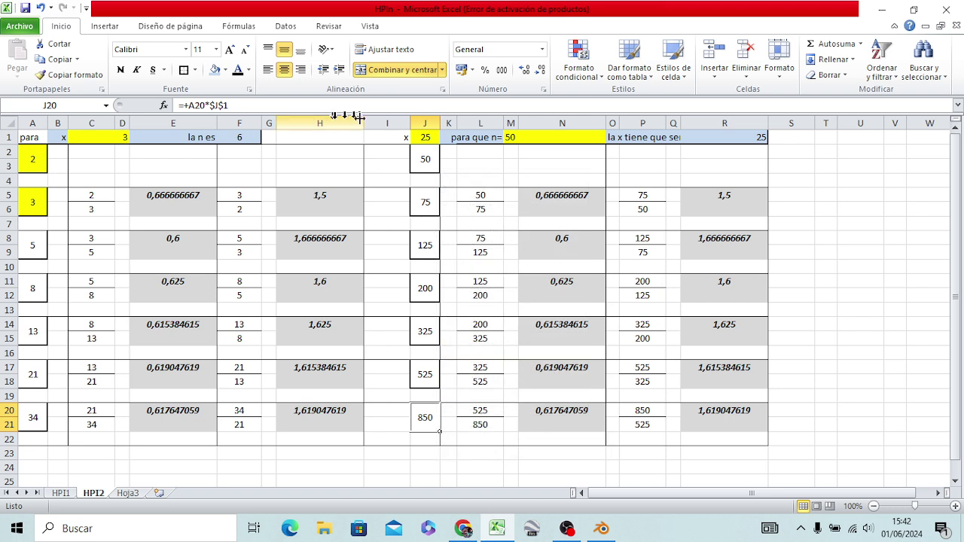
{"action": "left_click", "coordinate": [427, 138]}
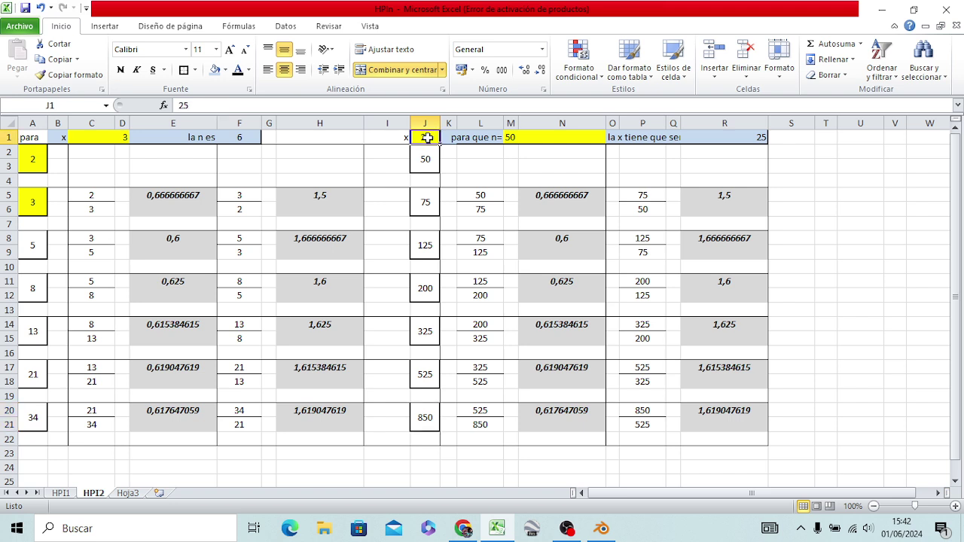
{"action": "type", "text": "4"}
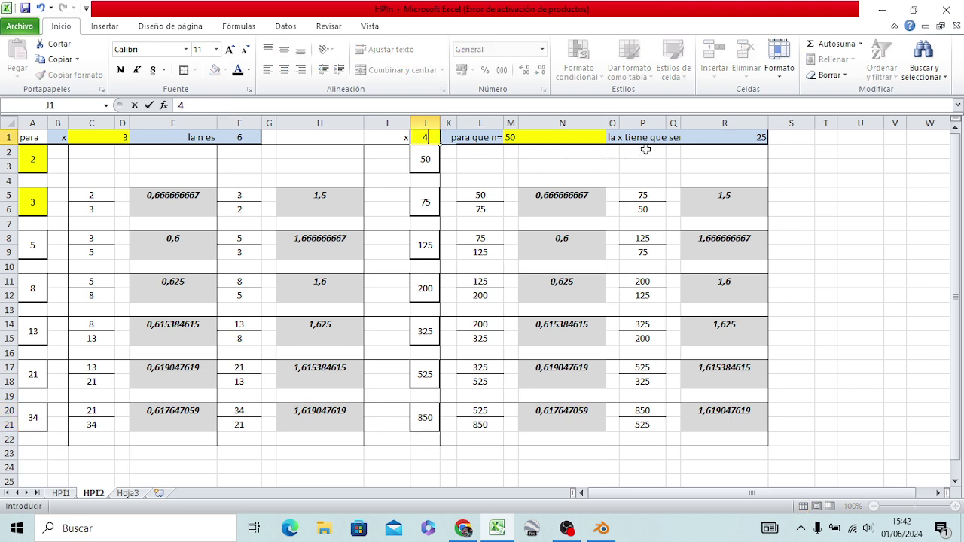
{"action": "key", "text": "Escape"}
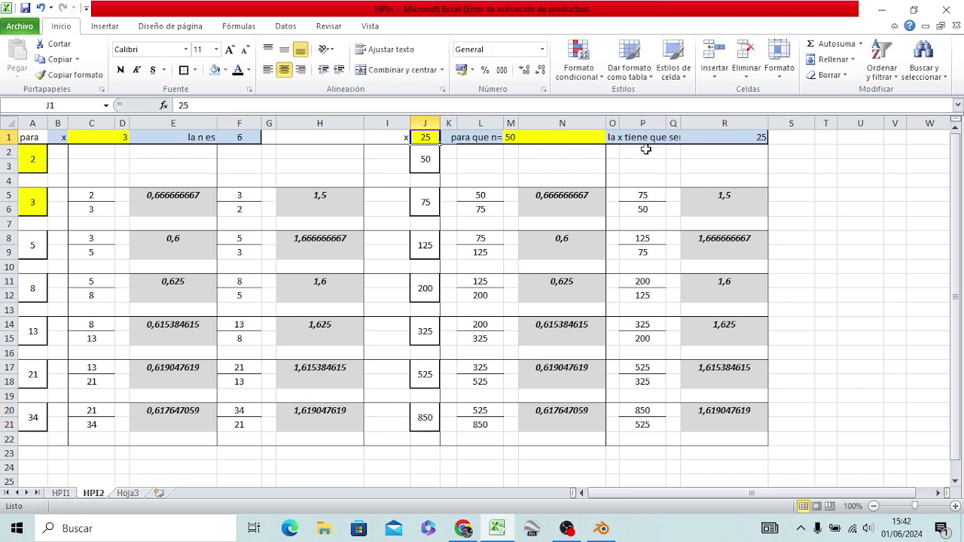
{"action": "left_click", "coordinate": [111, 138]}
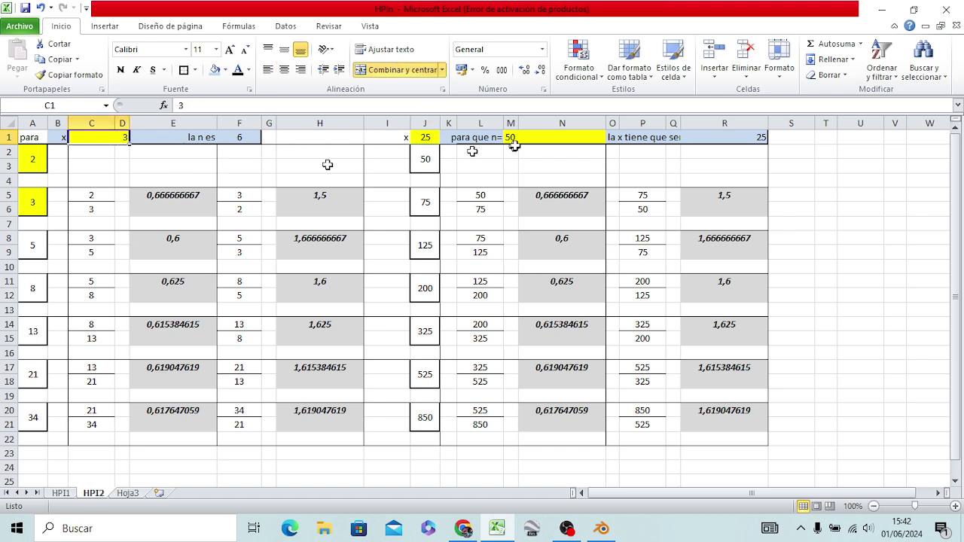
Set the target n in M1 to 6 and enter 3 as the x multiplier in J1
{"action": "left_click", "coordinate": [540, 139]}
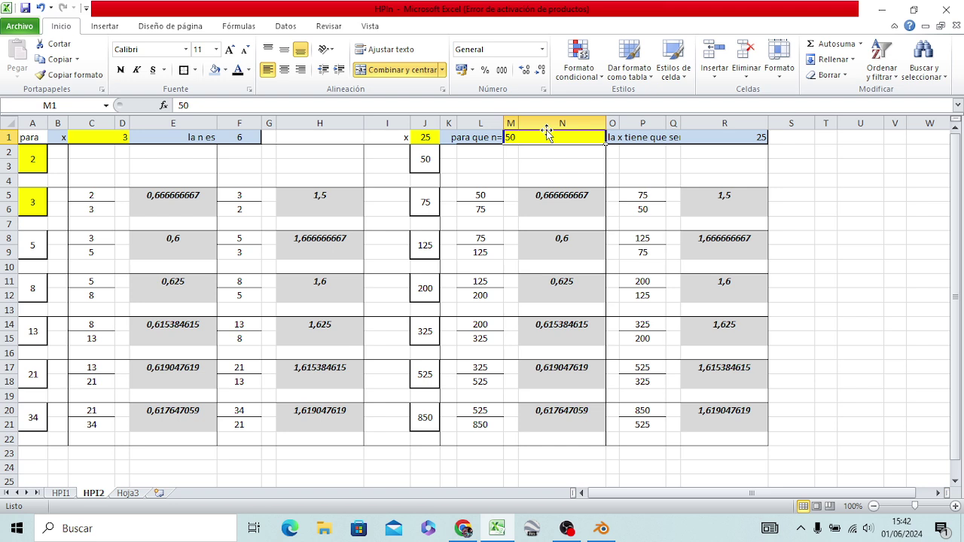
{"action": "type", "text": "6"}
{"action": "key", "text": "Return"}
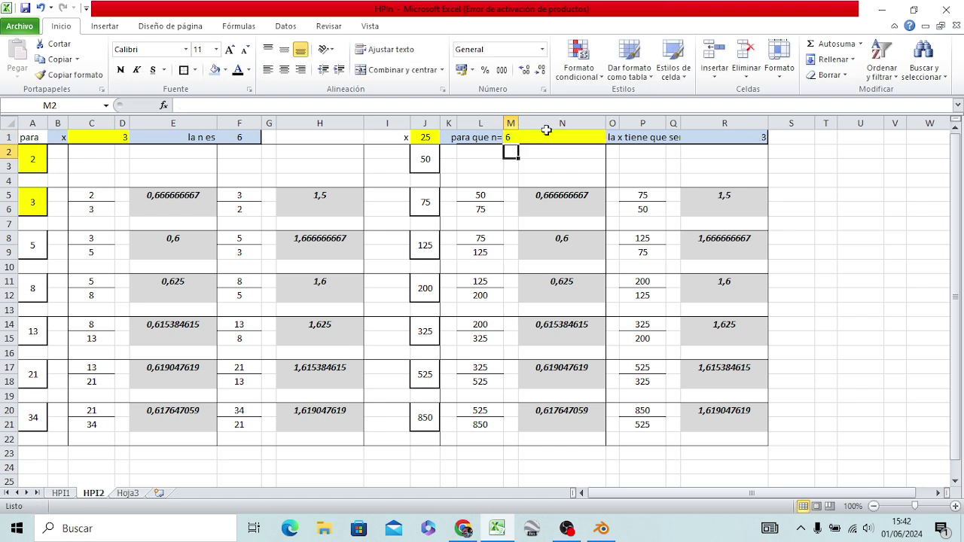
{"action": "left_click", "coordinate": [423, 138]}
{"action": "type", "text": "3"}
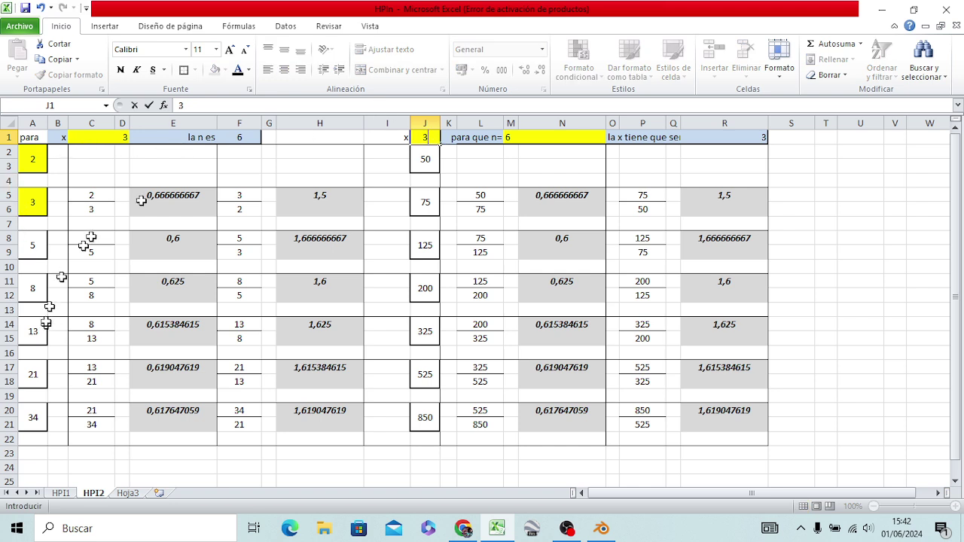
{"action": "key", "text": "Return"}
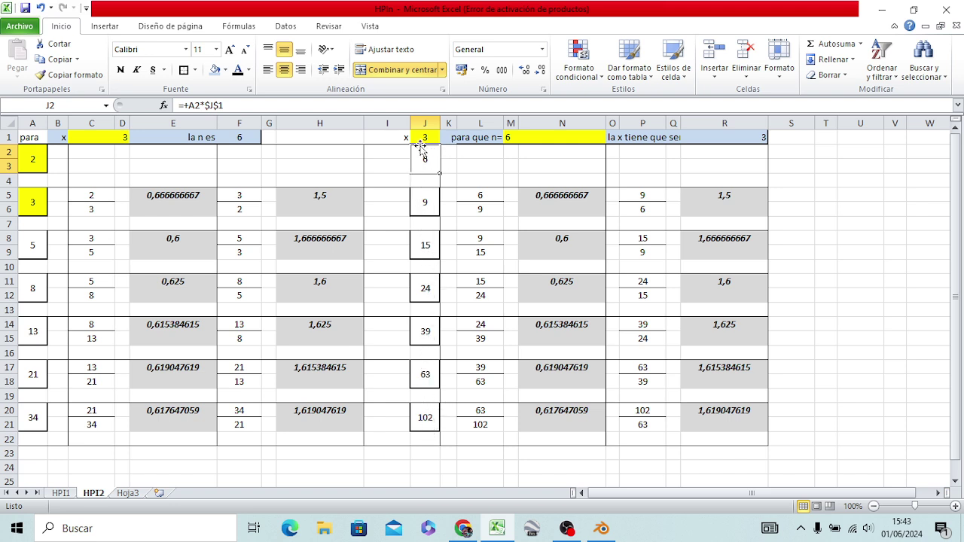
Set the target n in M1 to 10 and enter 5 as the x multiplier in J1
{"action": "left_click", "coordinate": [511, 137]}
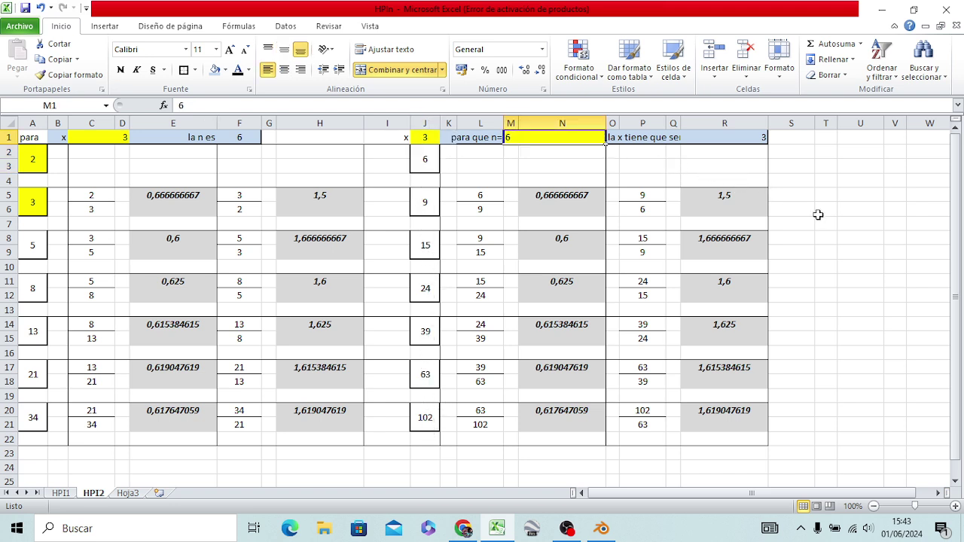
{"action": "type", "text": "10"}
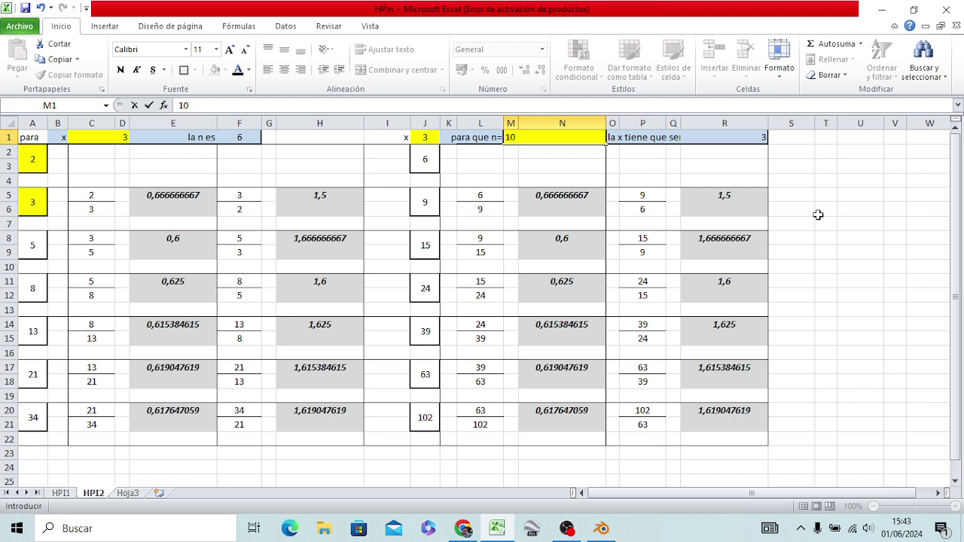
{"action": "key", "text": "Return"}
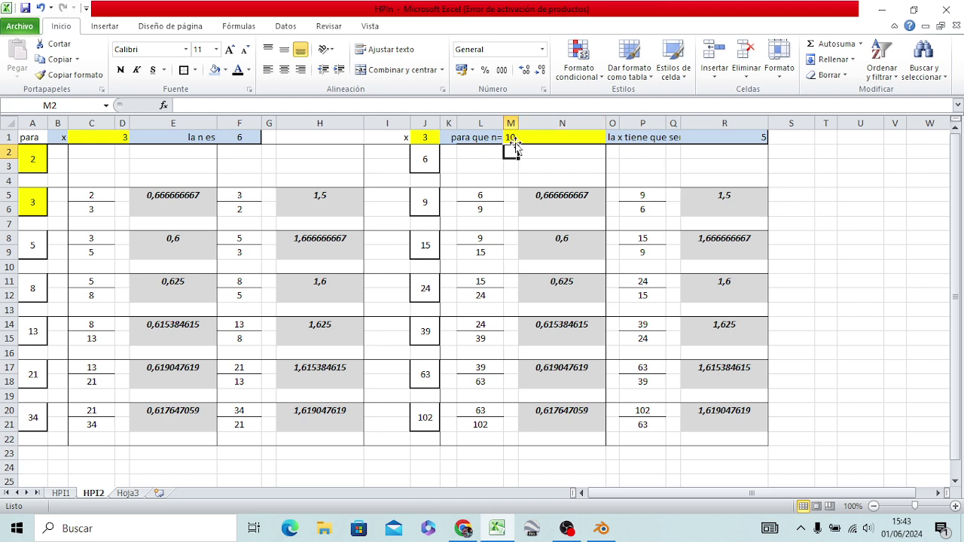
{"action": "left_click", "coordinate": [434, 137]}
{"action": "type", "text": "5"}
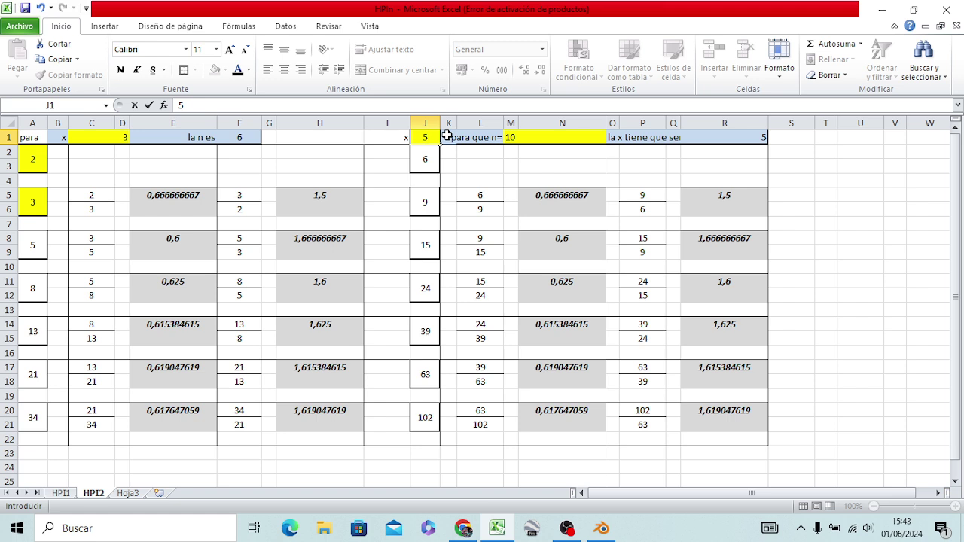
{"action": "key", "text": "Return"}
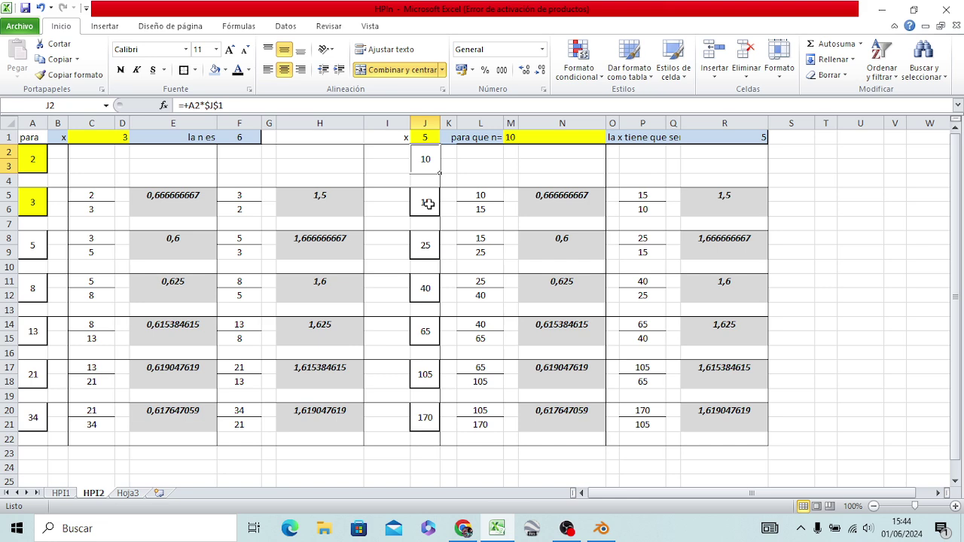
{"action": "key", "text": "alt+Tab"}
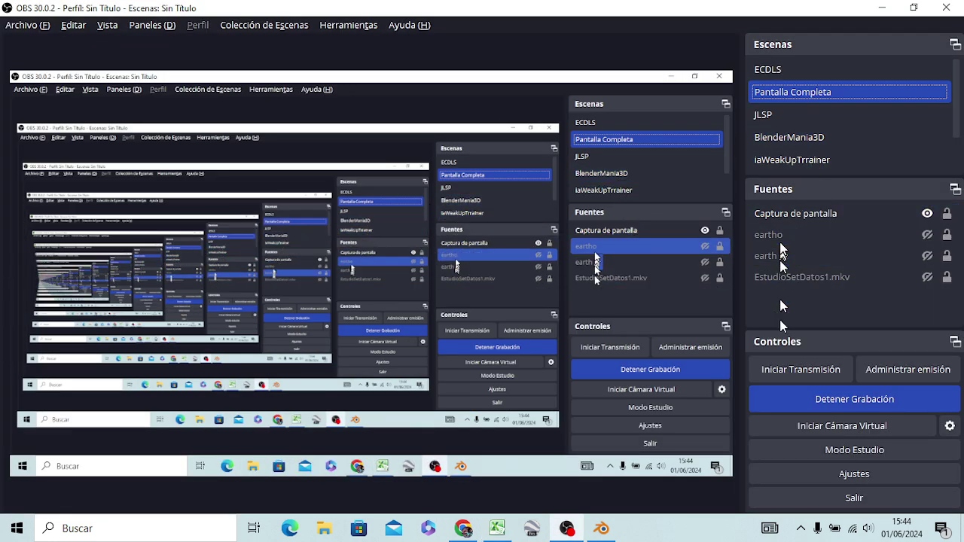
{"action": "left_click", "coordinate": [795, 367]}
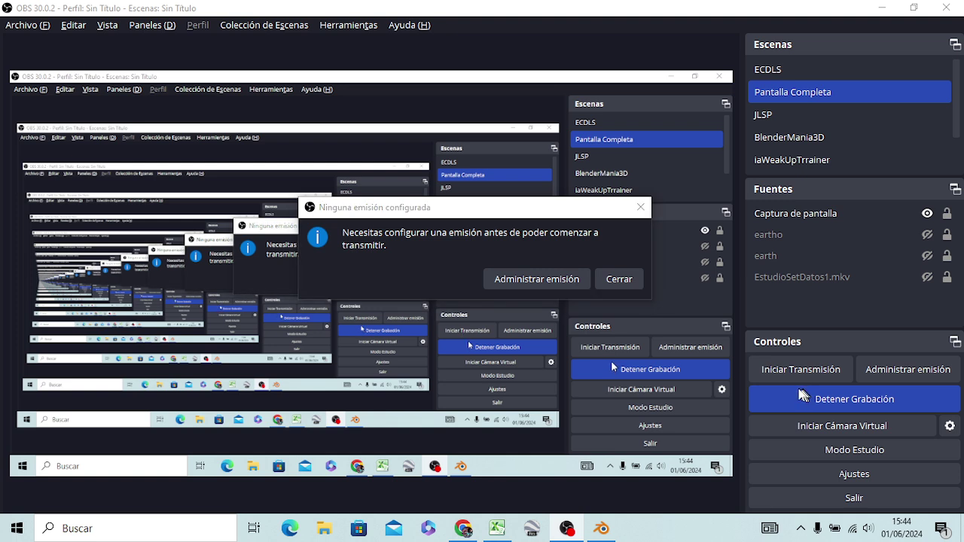
{"action": "left_click", "coordinate": [622, 283]}
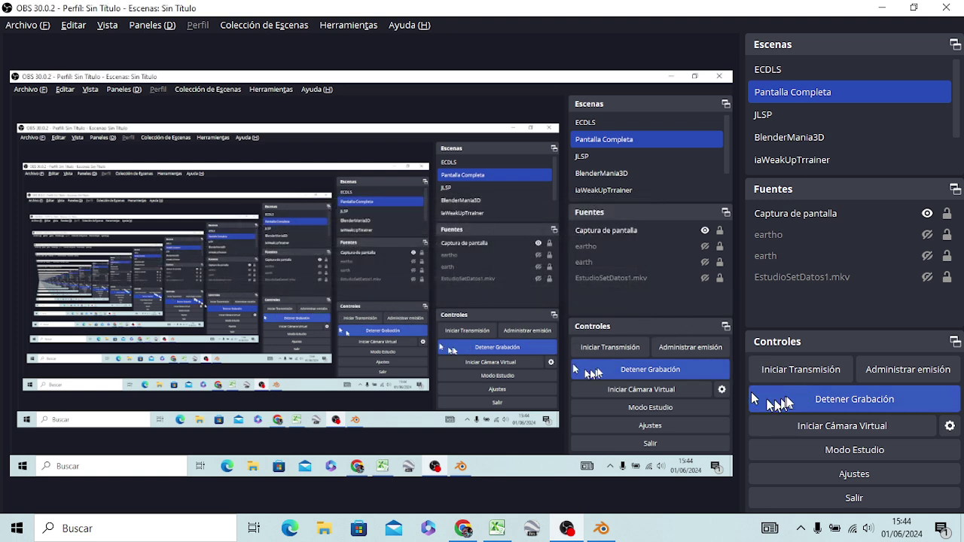